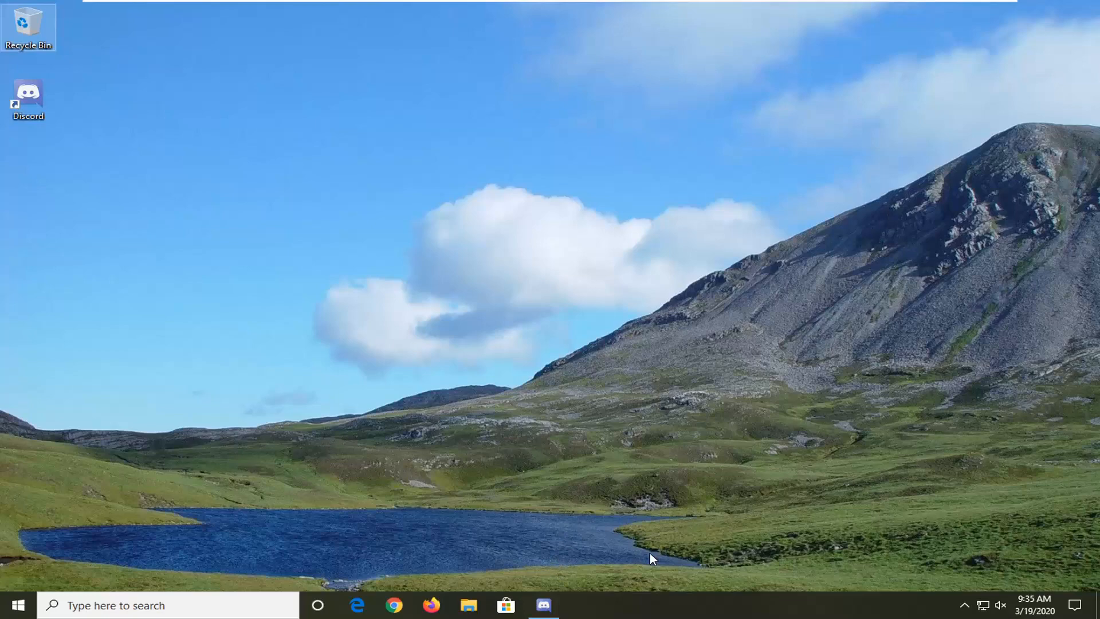
Bring Discord forward from the taskbar and enter User Settings on My Account
click(543, 605)
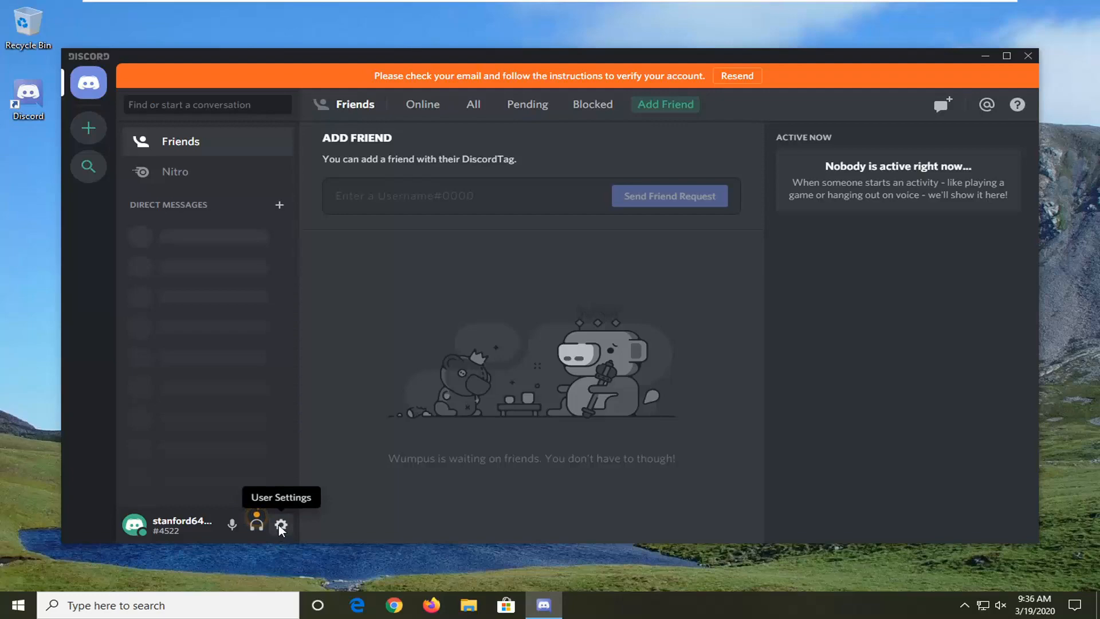
click(280, 526)
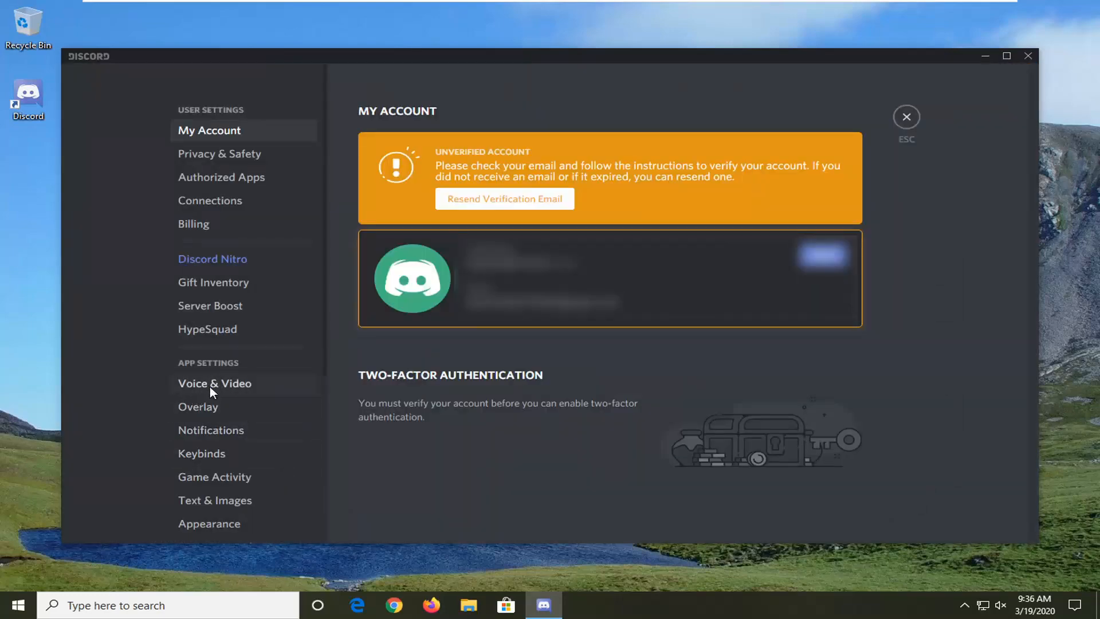
In Voice & Video, switch off 'Use our latest technology to capture your screen'
click(209, 386)
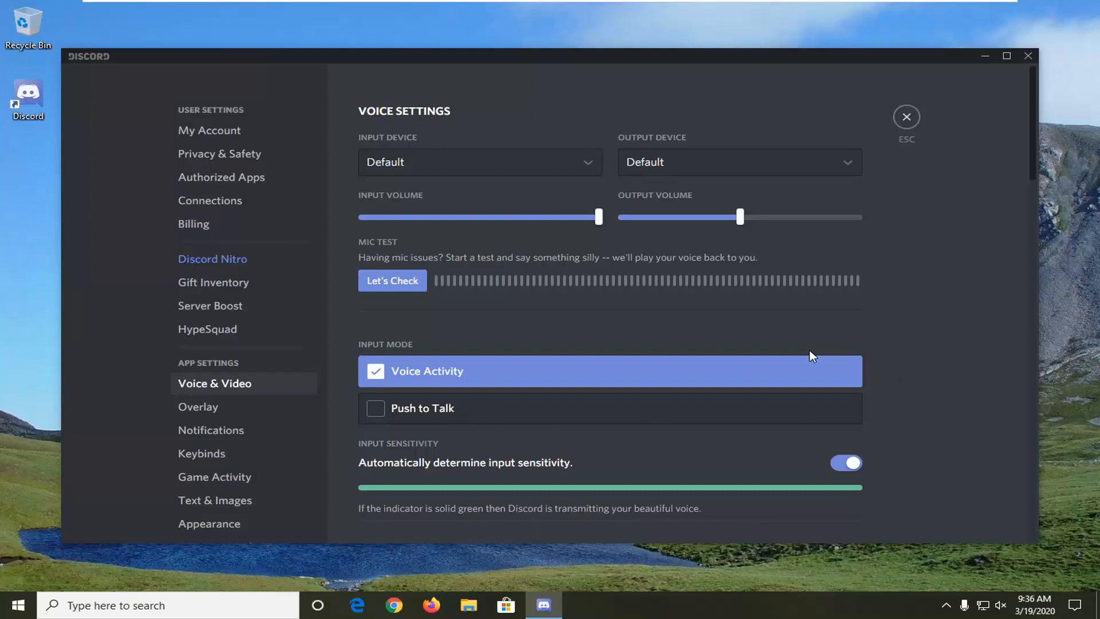
scroll(899, 335, down, 1)
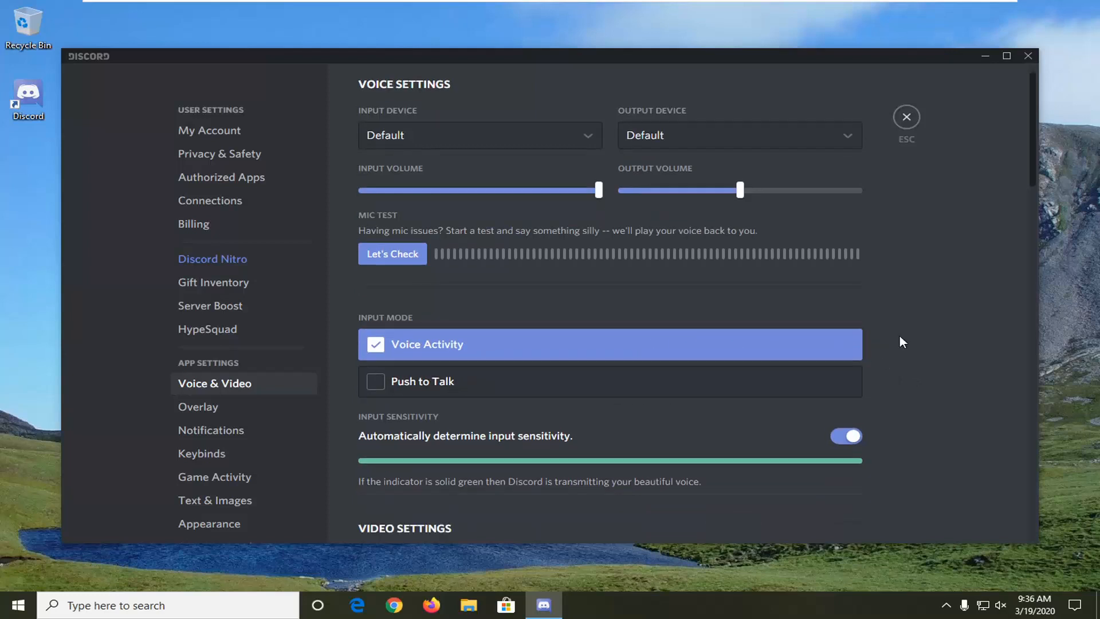
scroll(898, 334, down, 3)
scroll(894, 336, down, 4)
scroll(878, 340, down, 3)
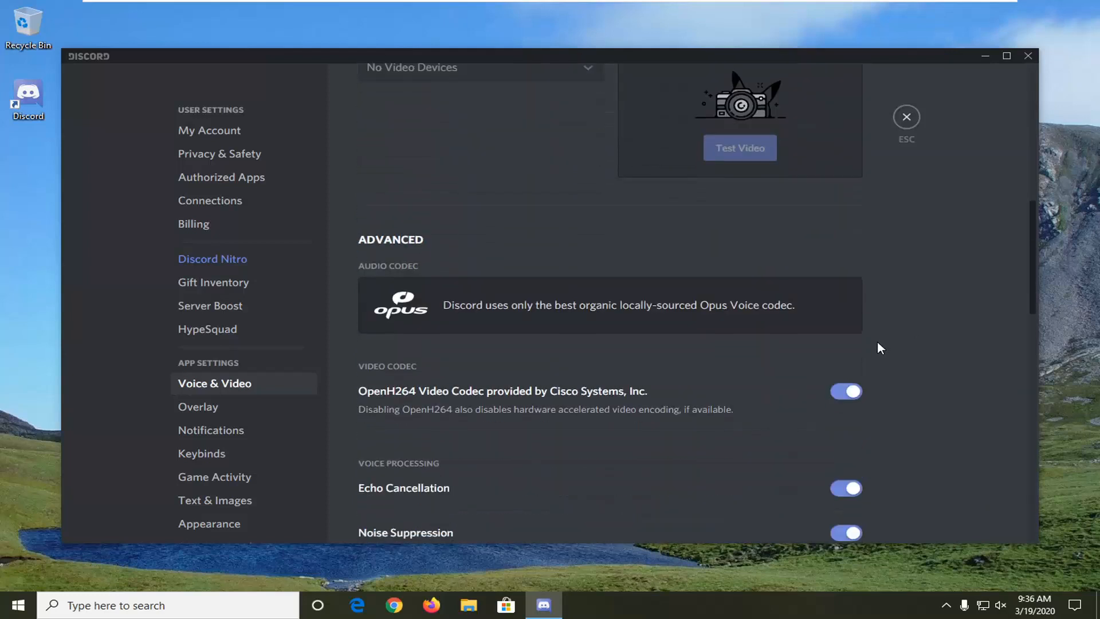
scroll(872, 344, down, 3)
scroll(867, 346, down, 3)
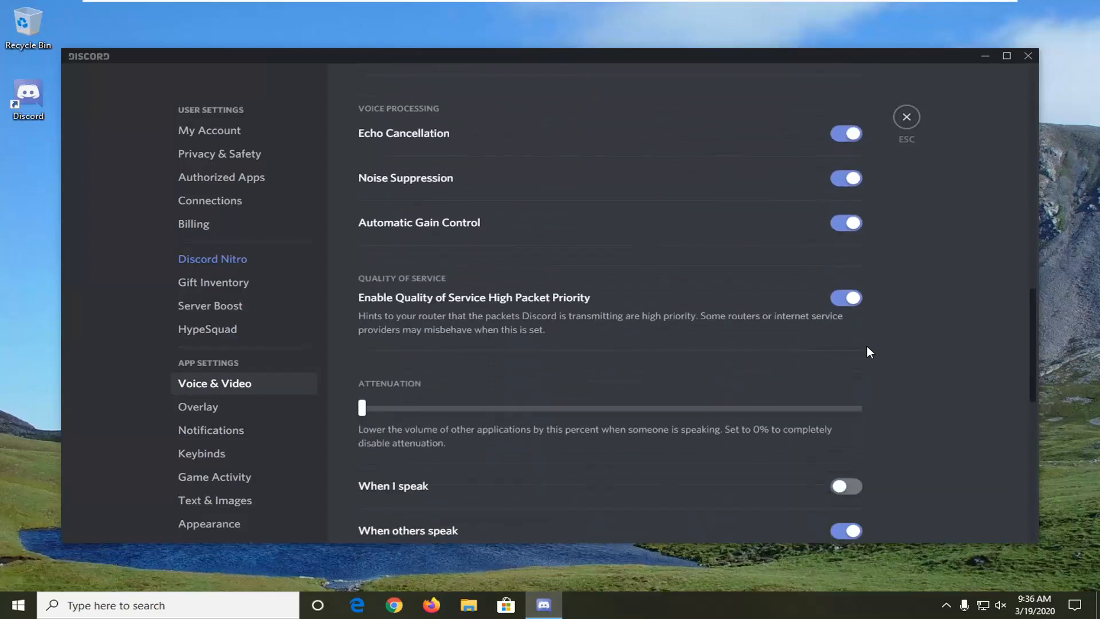
scroll(867, 346, down, 1)
scroll(864, 345, down, 4)
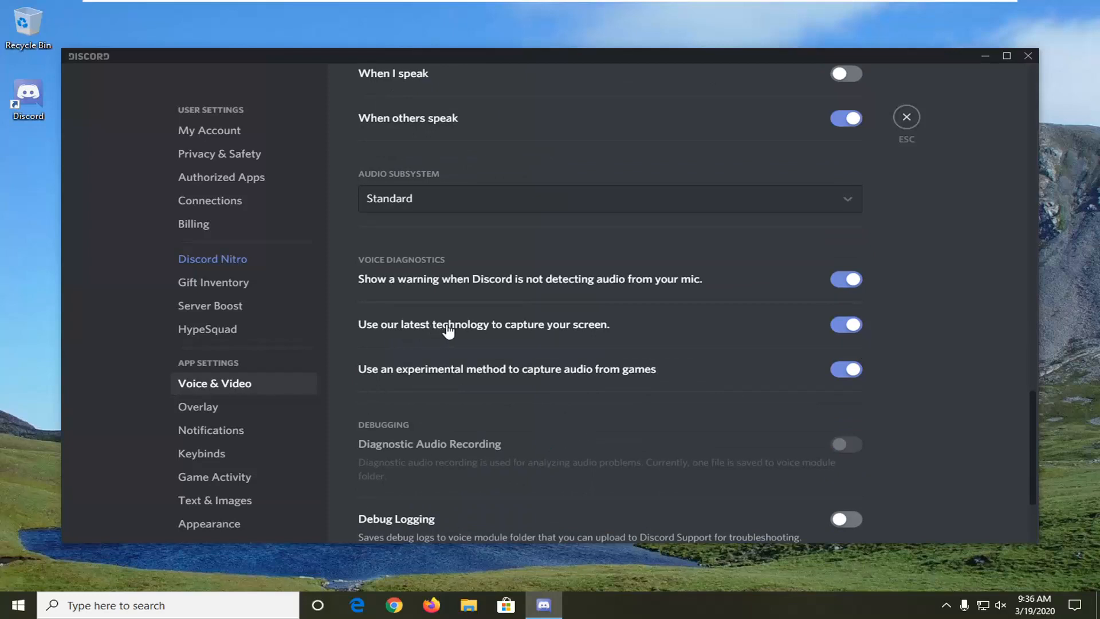
click(849, 327)
click(985, 56)
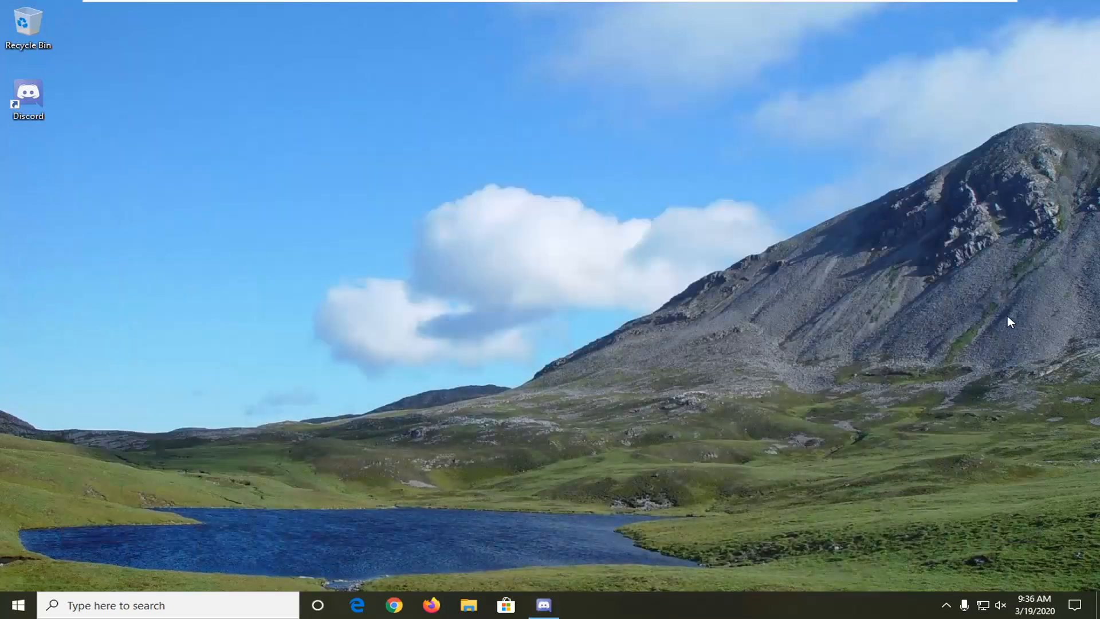